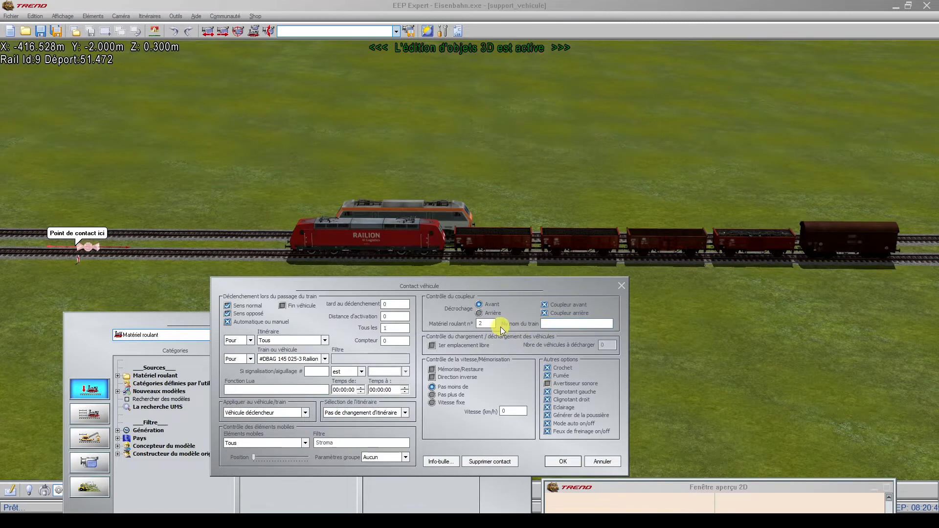
# Cycle the front coupler option (Coupleur avant) of the vehicle contact through its cleared, ticked and crossed states, leaving it crossed.
pyautogui.click(553, 323)
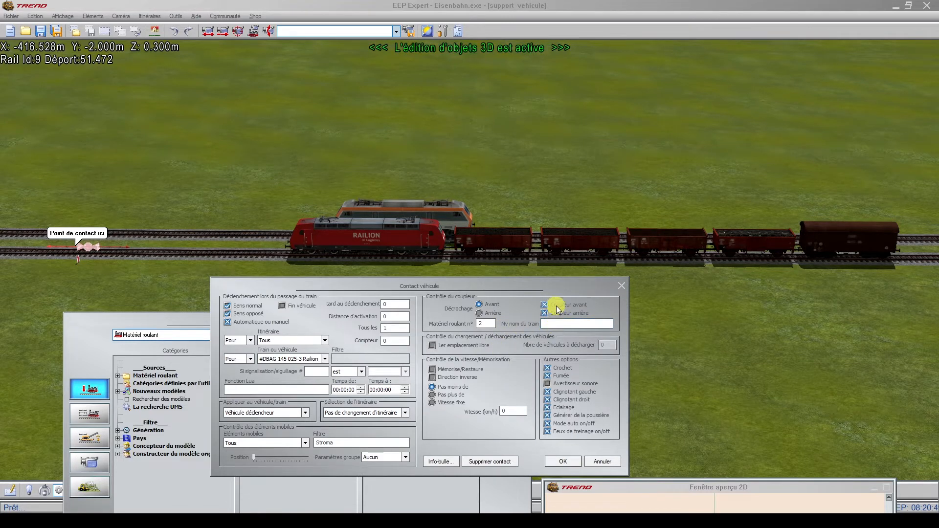
pyautogui.click(544, 314)
pyautogui.click(545, 305)
pyautogui.click(550, 305)
pyautogui.click(545, 304)
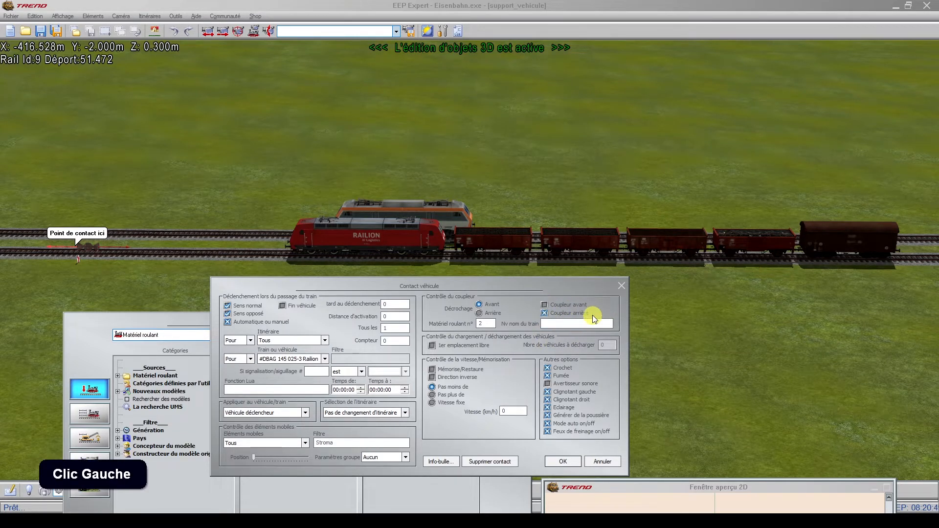
pyautogui.click(544, 305)
pyautogui.click(546, 303)
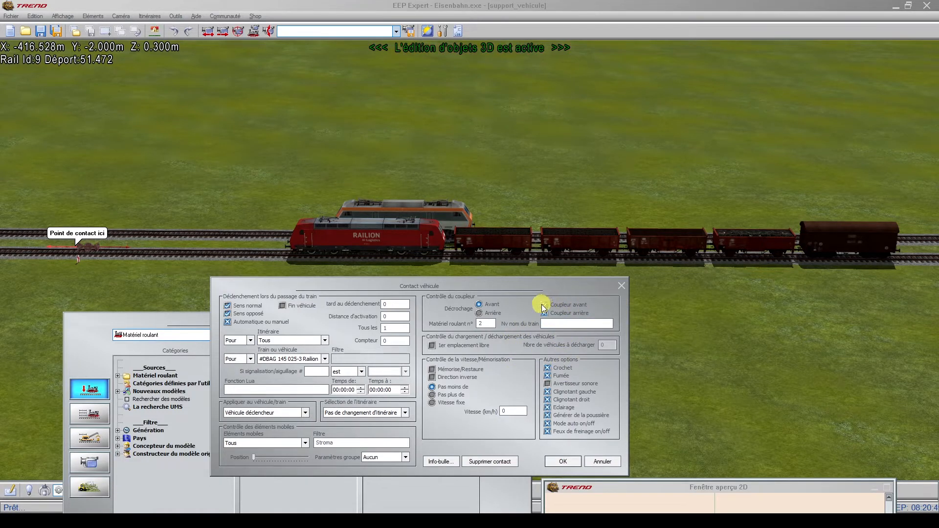
pyautogui.click(545, 305)
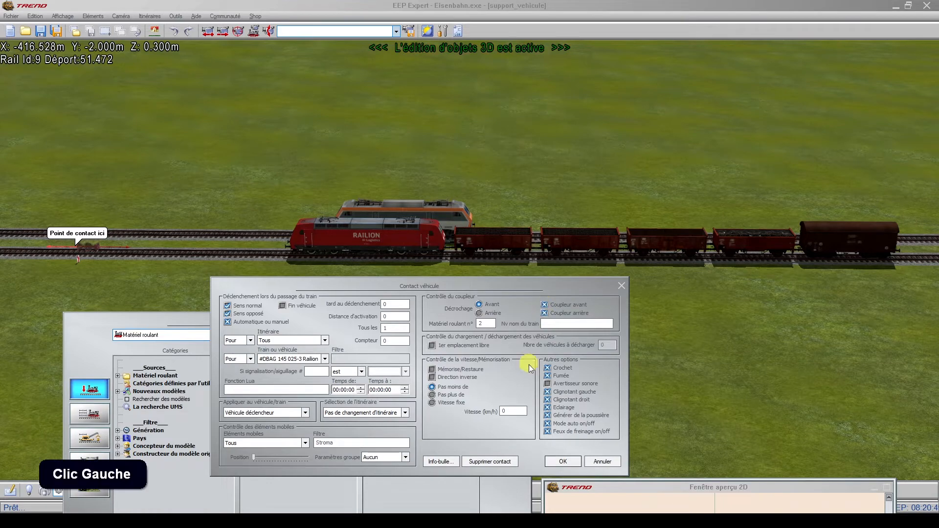
pyautogui.click(542, 305)
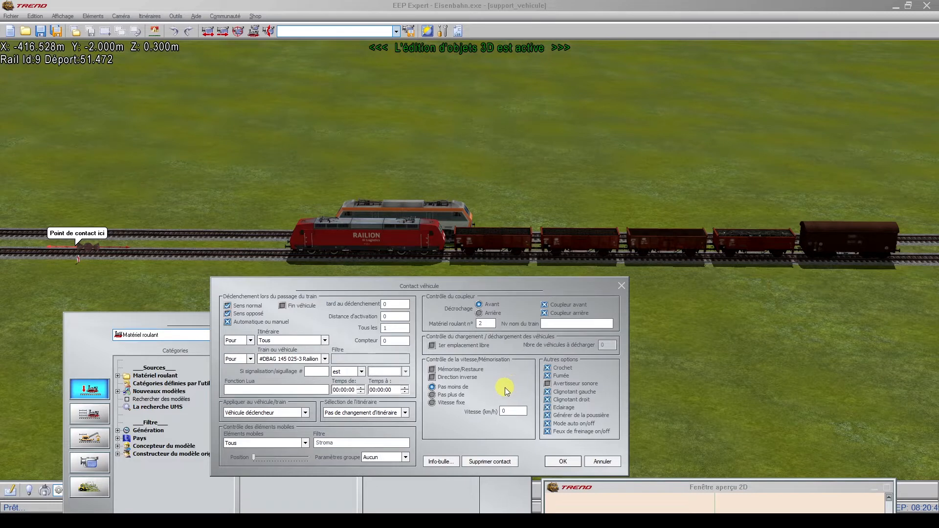
pyautogui.click(545, 304)
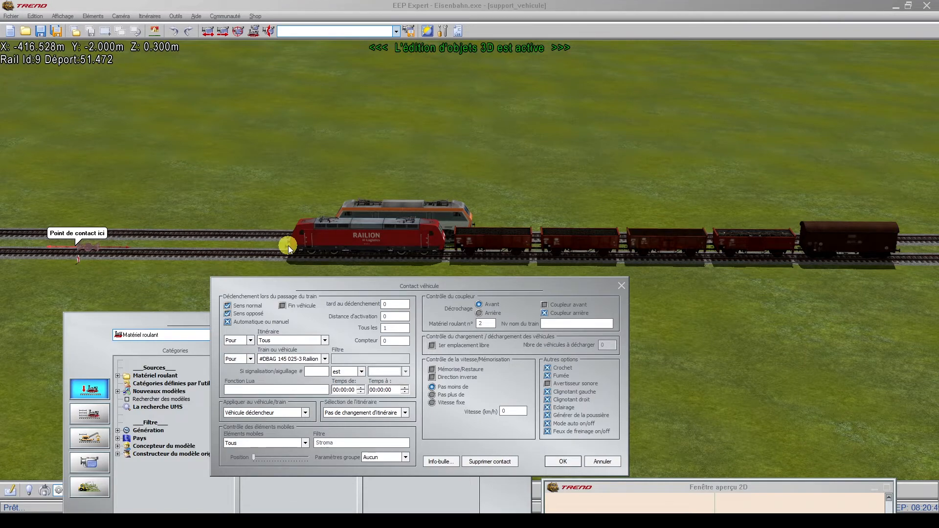
pyautogui.click(544, 304)
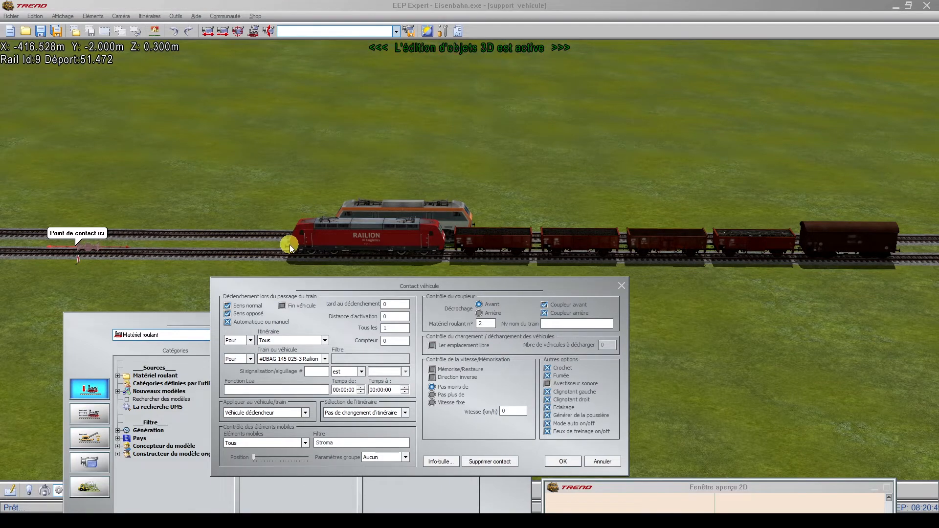
pyautogui.click(560, 306)
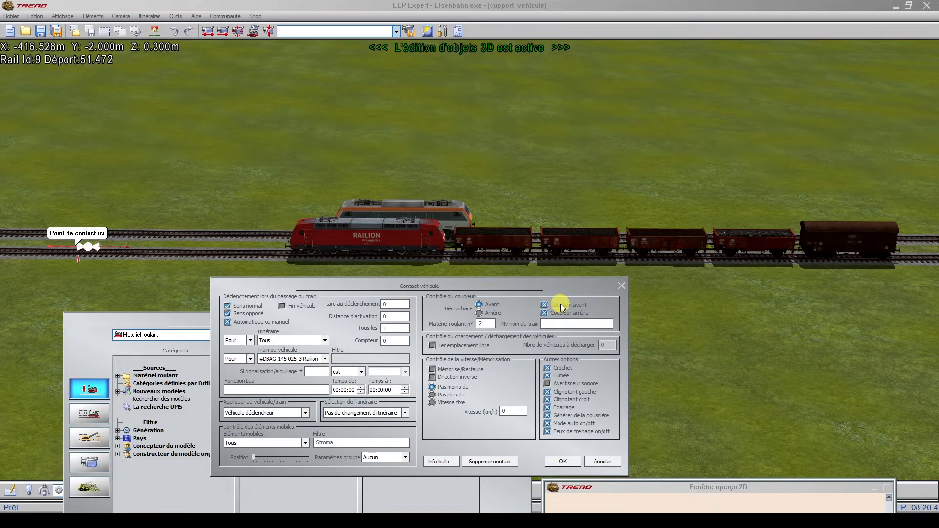
# Cycle both the front and rear coupler options (Coupleur avant, Coupleur arrière) through their states and return them to crossed.
pyautogui.click(548, 304)
pyautogui.click(543, 304)
pyautogui.click(544, 313)
pyautogui.click(544, 314)
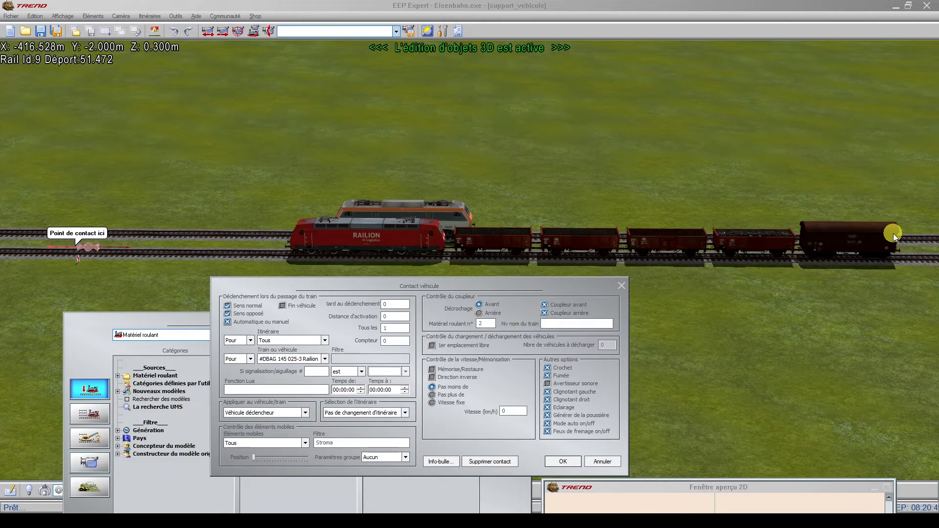
pyautogui.click(549, 314)
pyautogui.doubleClick(488, 325)
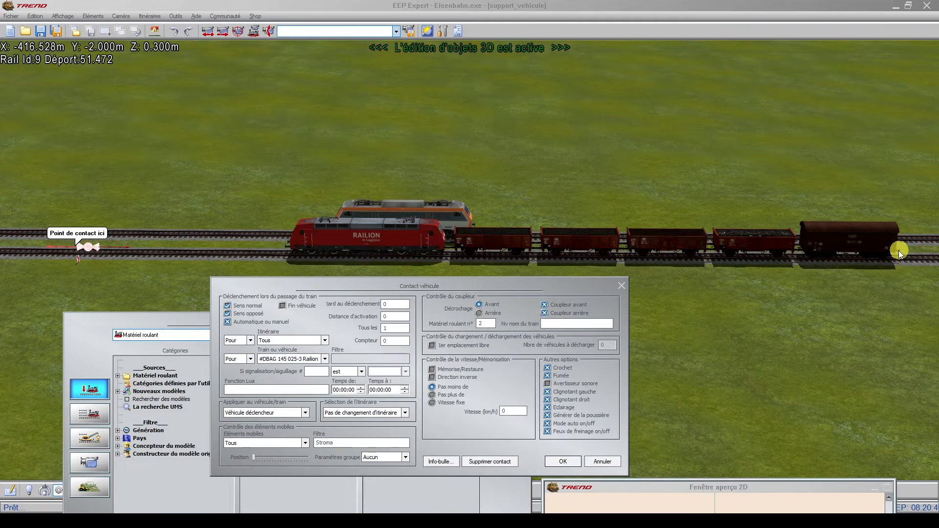
# Clear Coupleur avant and Coupleur arrière, set the contact's Matériel roulant n° to 3, and accept the contact settings.
pyautogui.moveTo(424, 290); pyautogui.dragTo(425, 297)
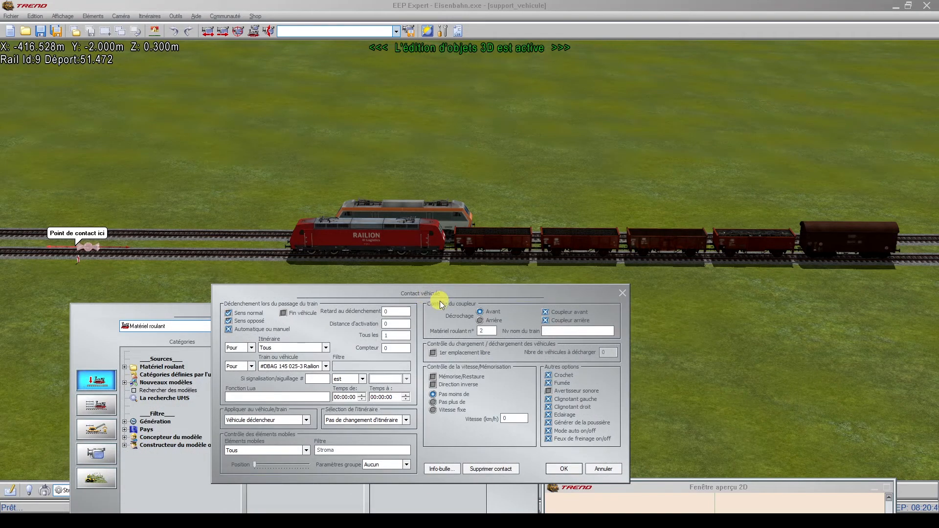
pyautogui.click(545, 320)
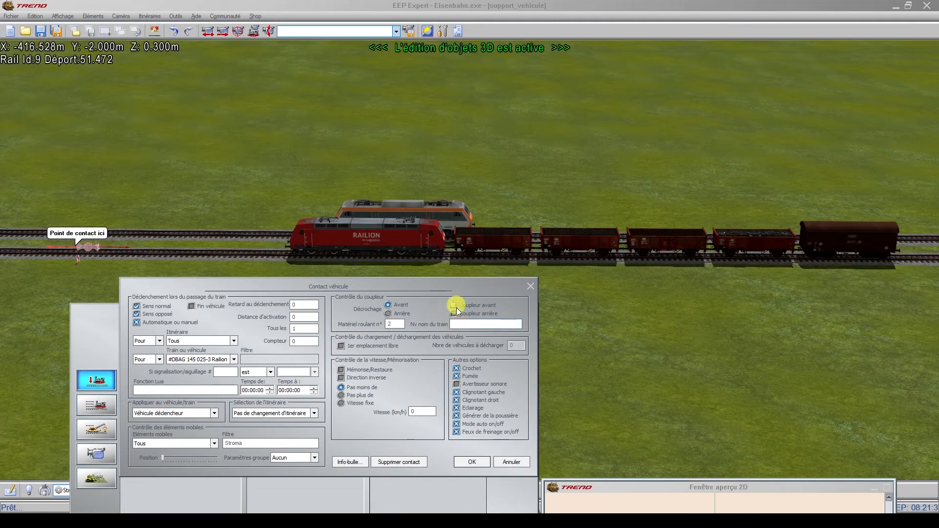
pyautogui.click(391, 324)
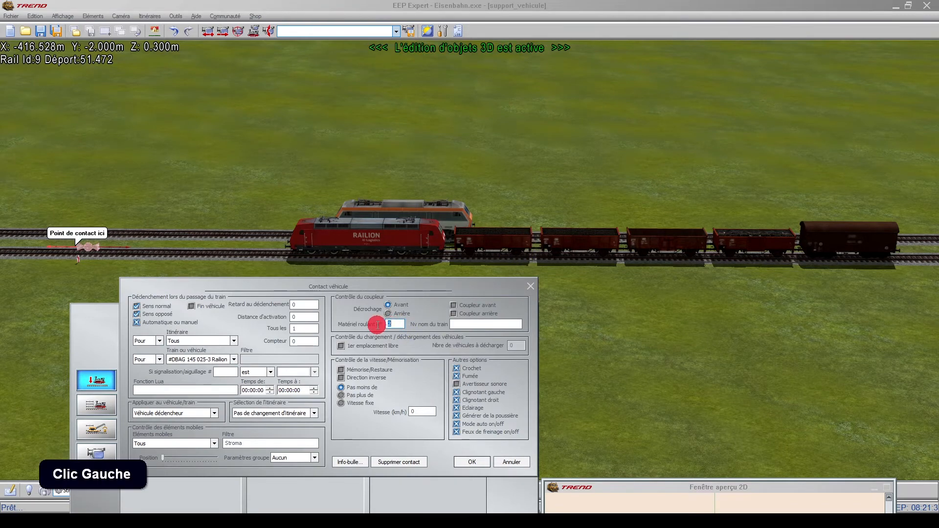
pyautogui.write('3')
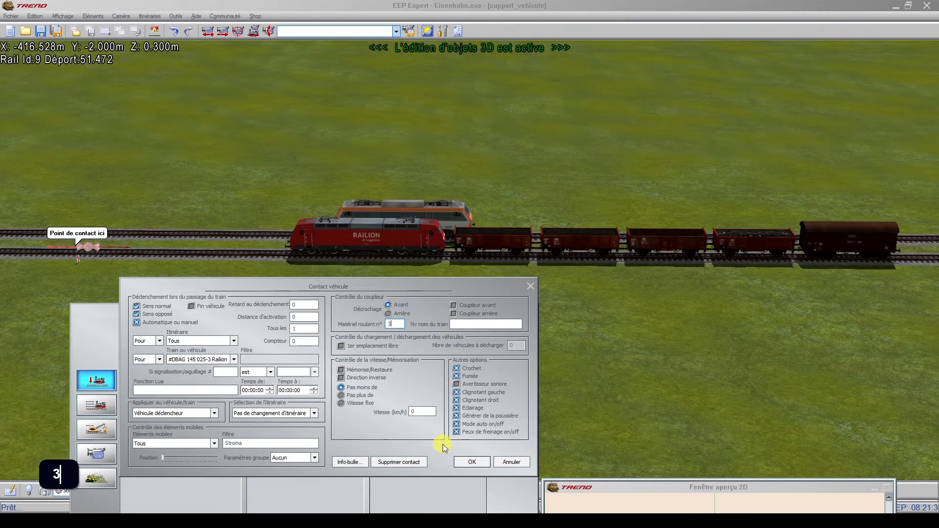
pyautogui.click(434, 307)
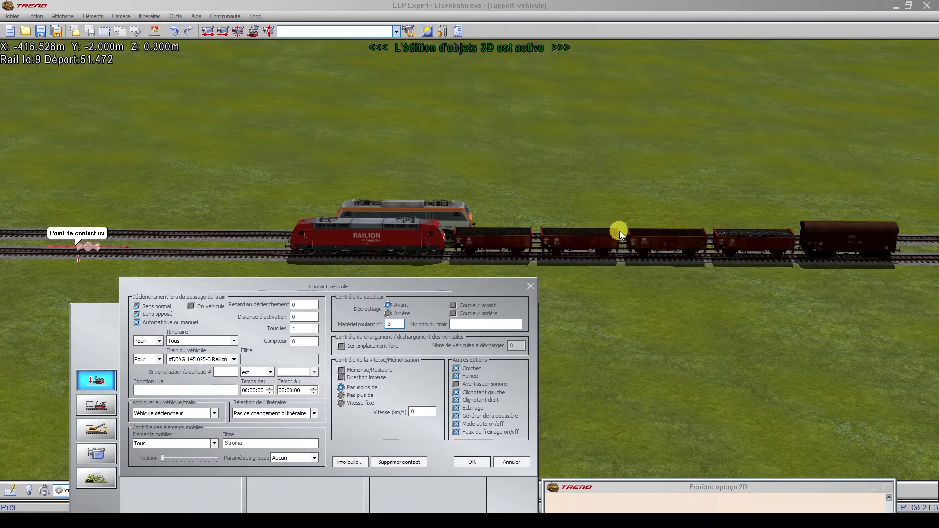
pyautogui.click(472, 463)
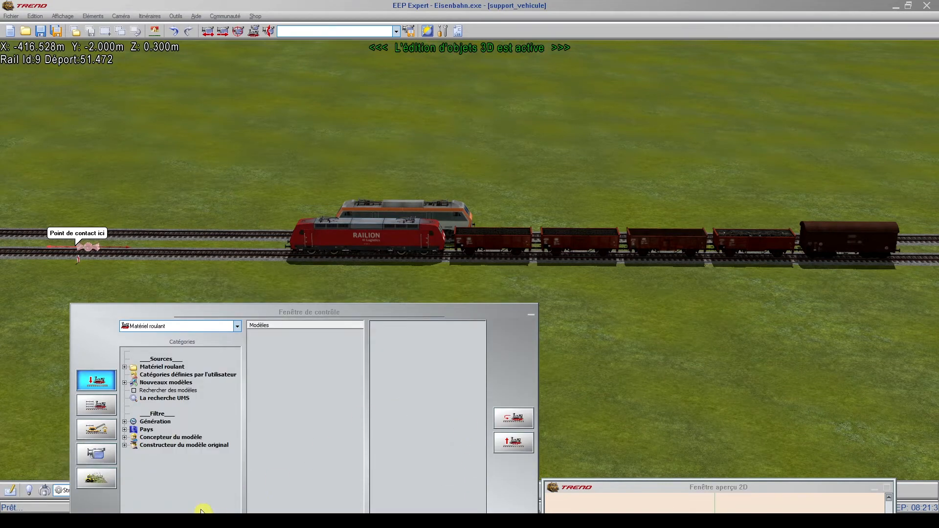
# Open the vehicle driving controls and check the coupler settings of the red Railion locomotive and the covered wagon.
pyautogui.click(88, 405)
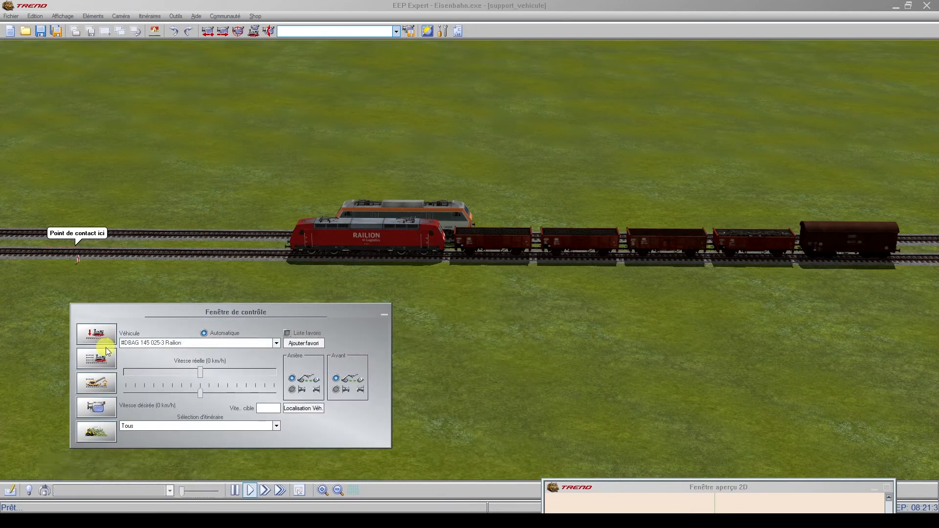
pyautogui.click(361, 240)
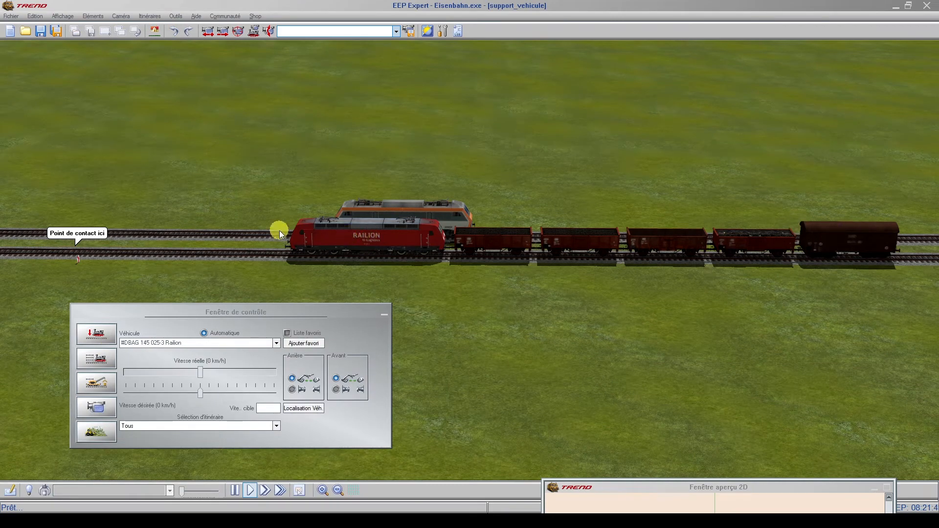
pyautogui.click(363, 236)
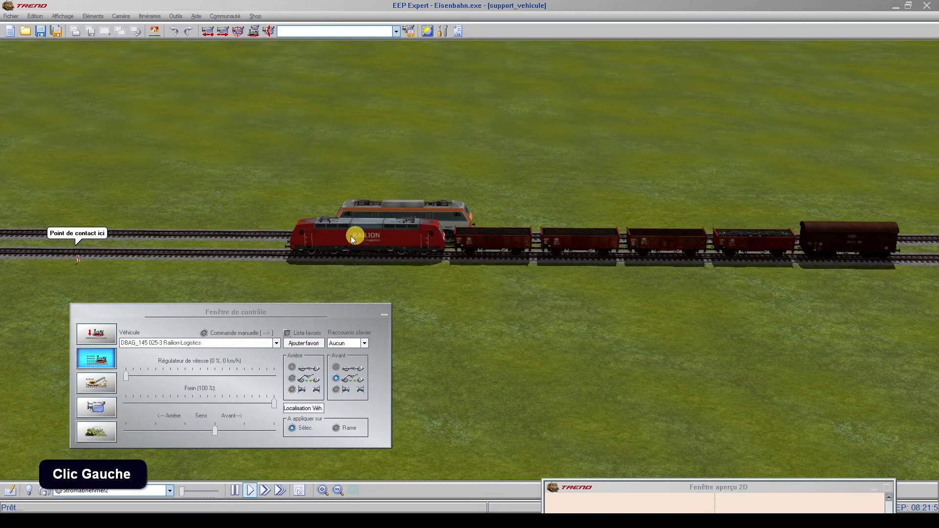
pyautogui.click(104, 362)
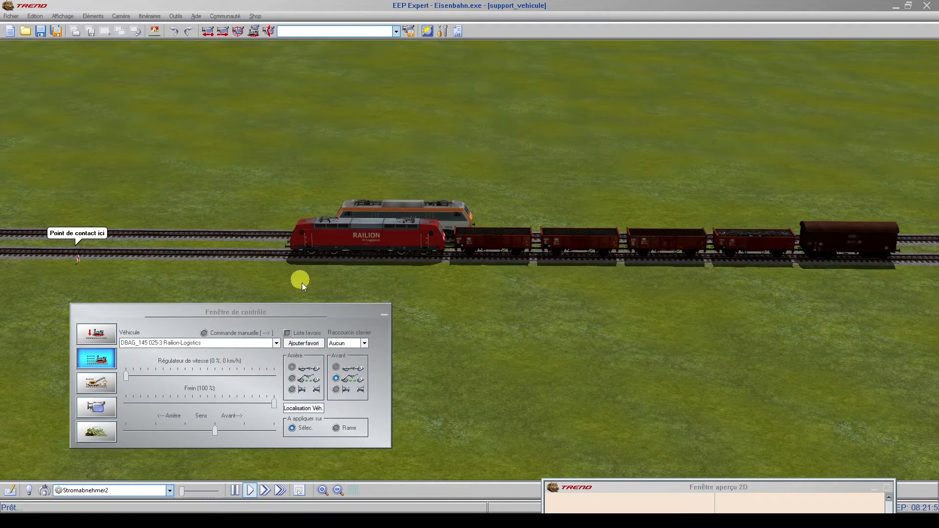
pyautogui.click(335, 378)
pyautogui.click(833, 240)
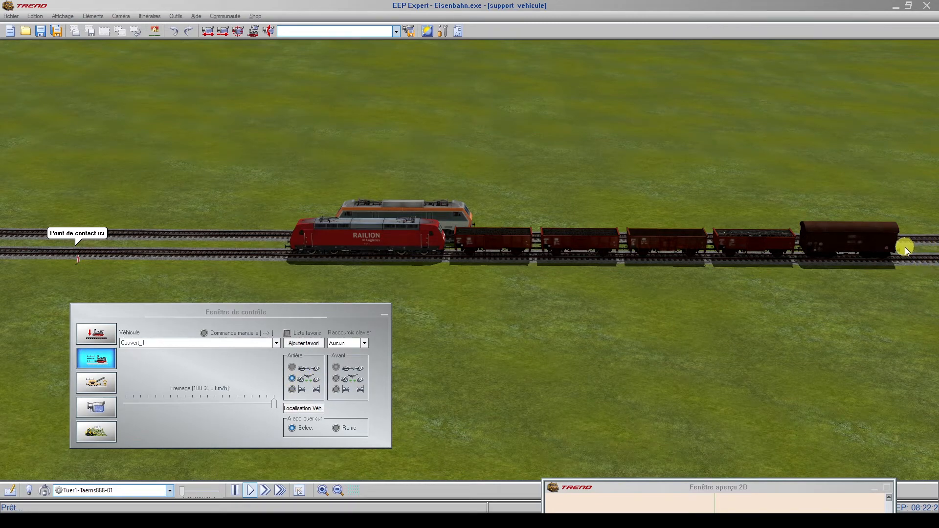
# Run the Railion train in automatic mode over the contact point, starting at a desired speed of about 36 km/h, and stop it.
pyautogui.scroll(3, 905, 247)
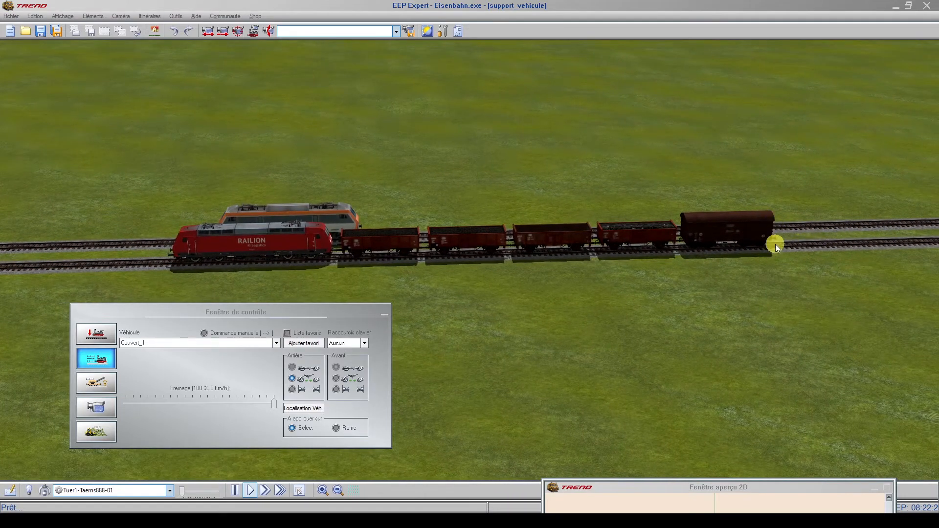
pyautogui.scroll(3, 2, 242)
pyautogui.click(96, 335)
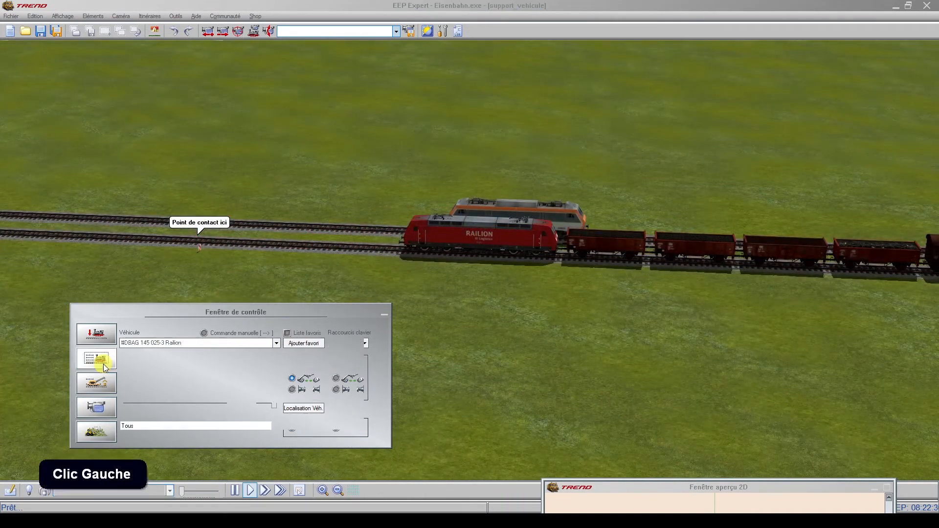
pyautogui.moveTo(201, 395); pyautogui.dragTo(211, 398)
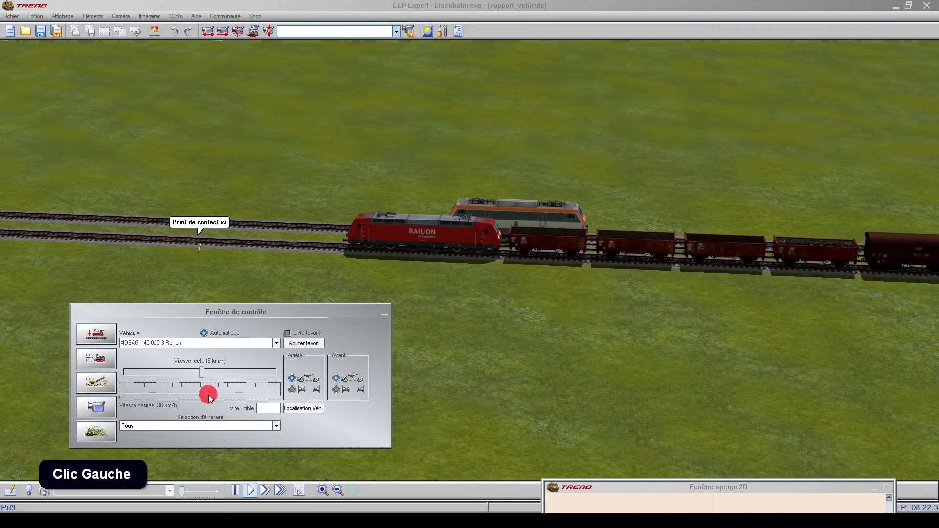
pyautogui.rightClick(164, 392)
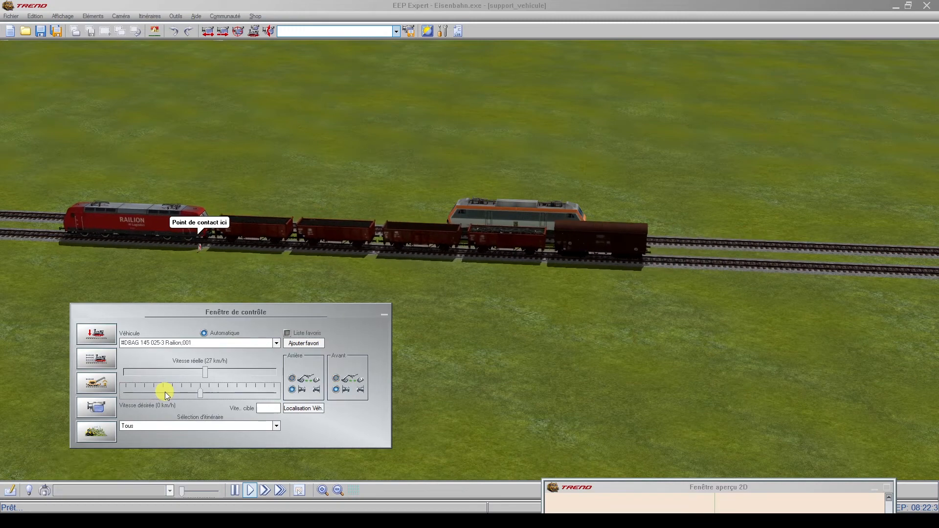
pyautogui.click(203, 395)
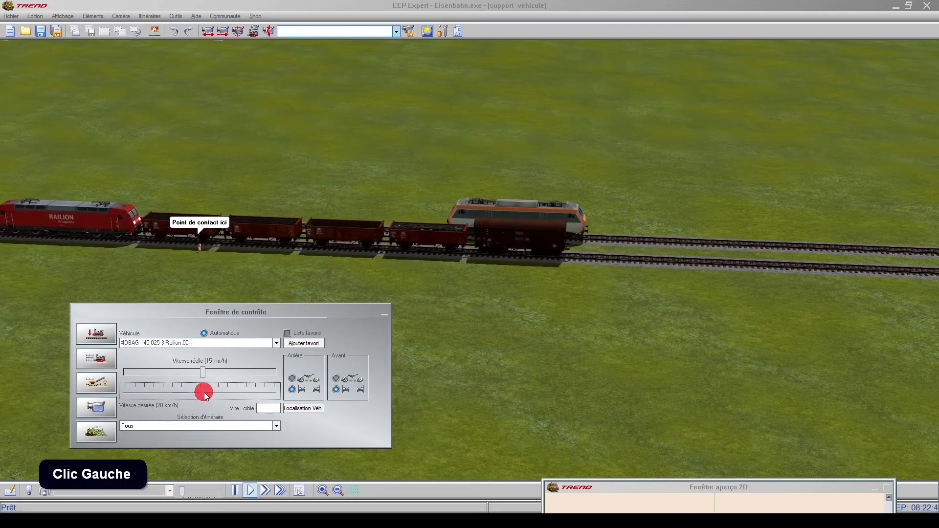
pyautogui.rightClick(170, 393)
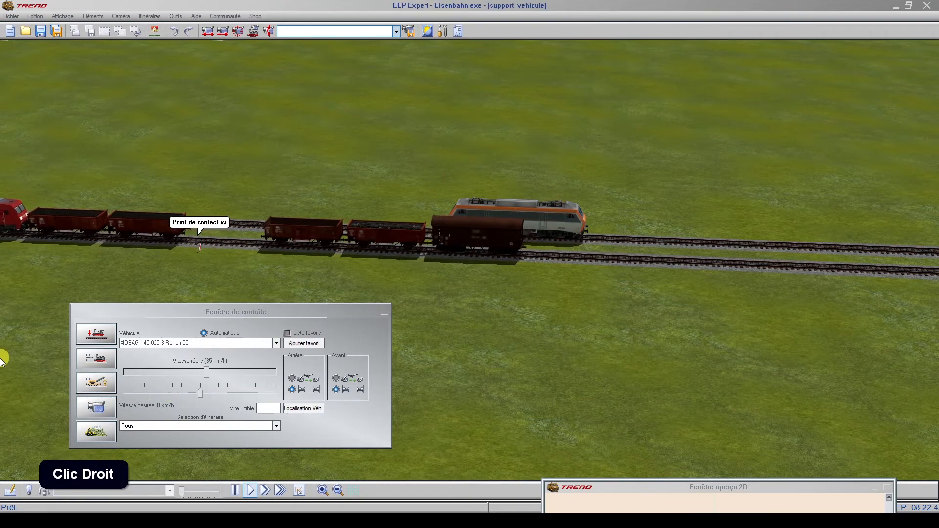
# Check the coupler settings of the Railion locomotive and the covered wagon again after the run over the contact.
pyautogui.scroll(4, 2, 359)
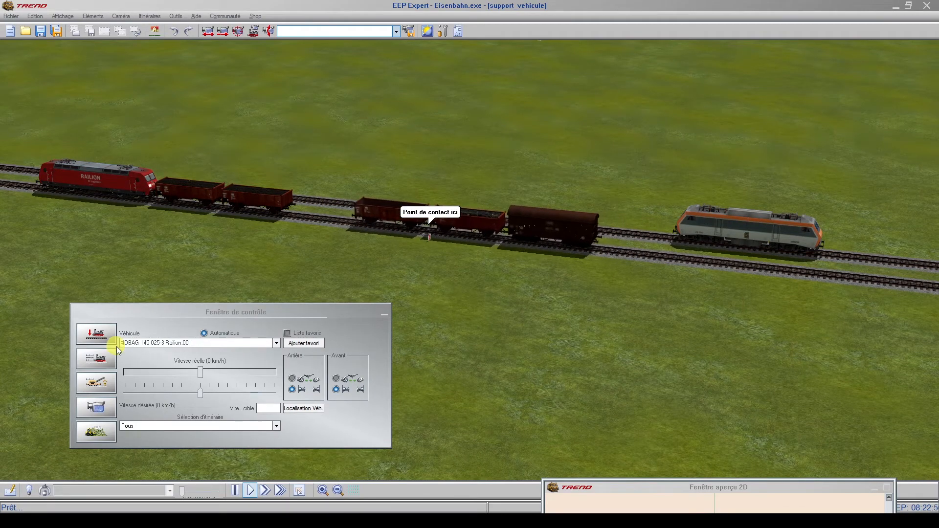
pyautogui.click(89, 176)
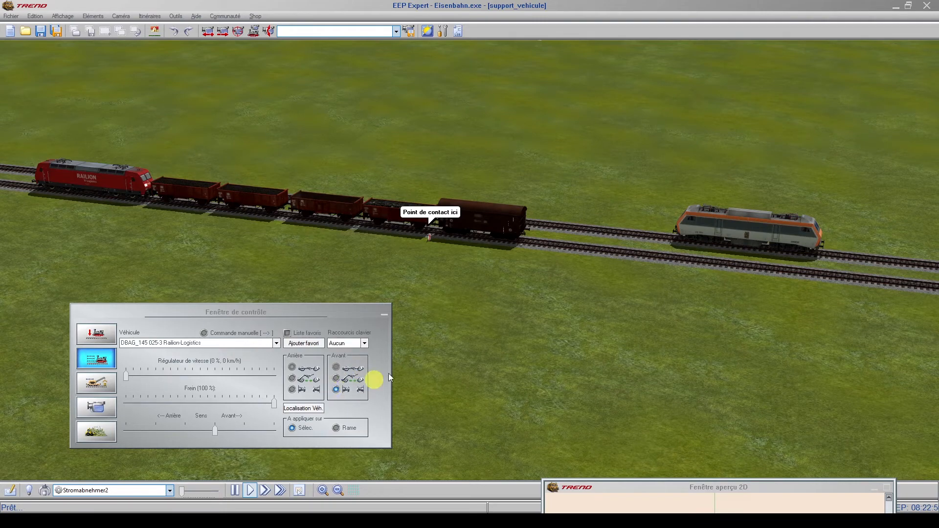
pyautogui.click(491, 227)
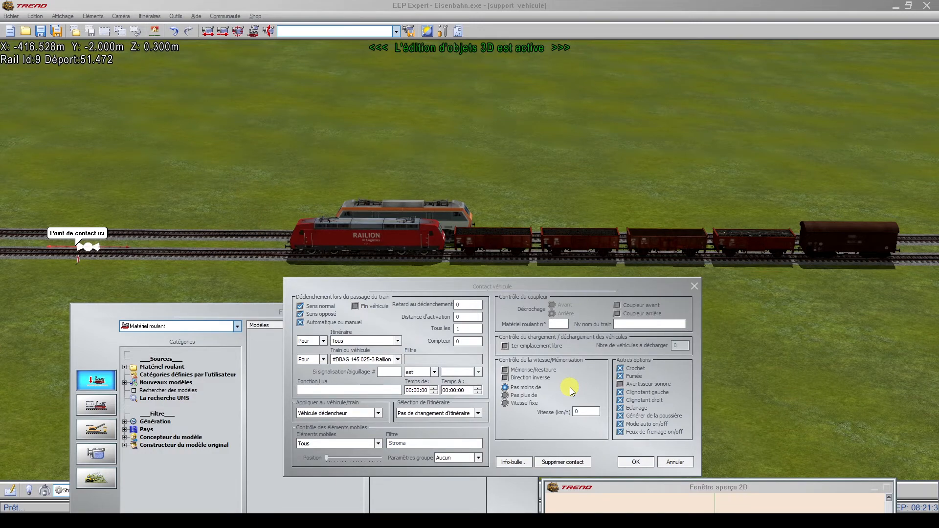
# Tick both Coupleur avant and Coupleur arrière in the vehicle contact's coupler control, trying their other states in between.
pyautogui.click(619, 306)
pyautogui.click(618, 314)
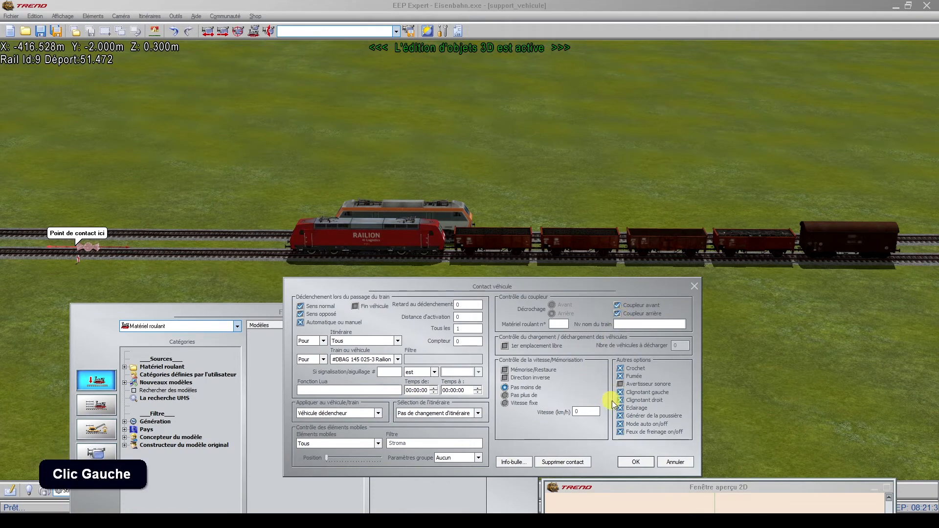
pyautogui.click(618, 307)
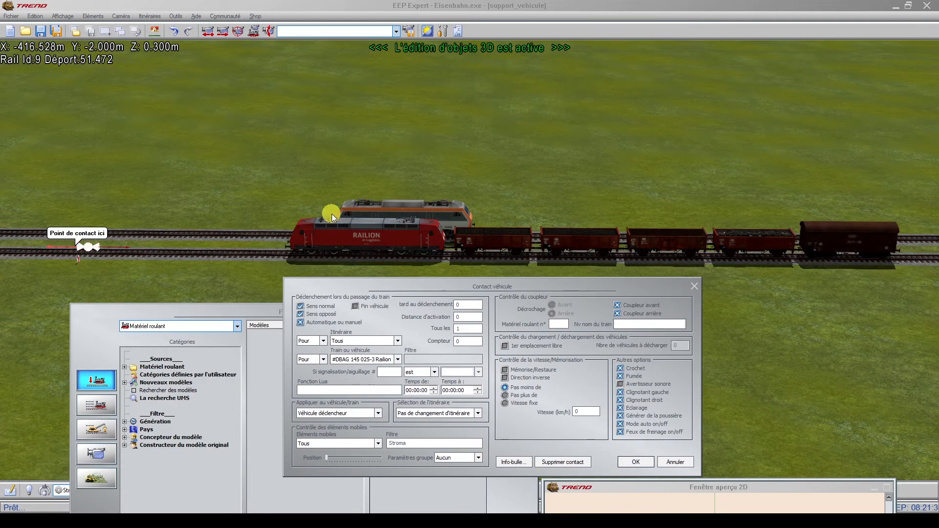
pyautogui.click(618, 306)
pyautogui.click(618, 313)
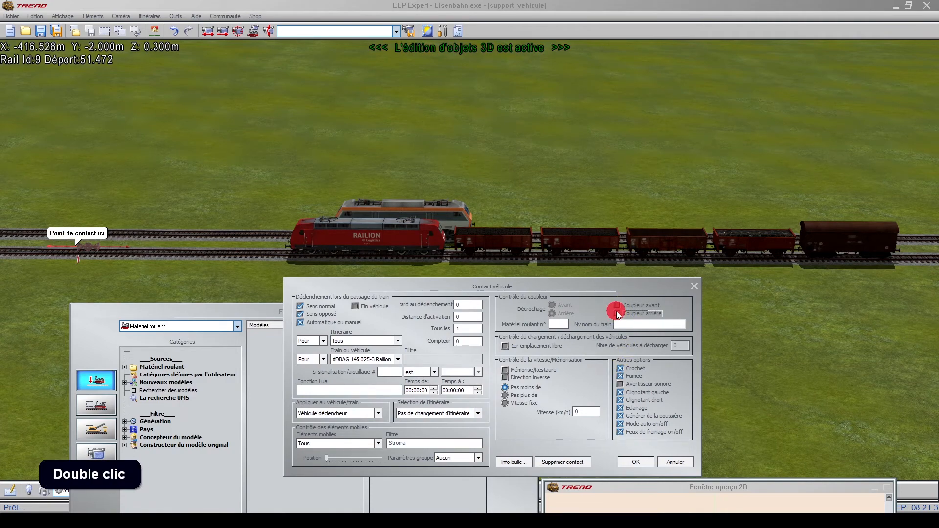
pyautogui.click(617, 314)
pyautogui.click(617, 305)
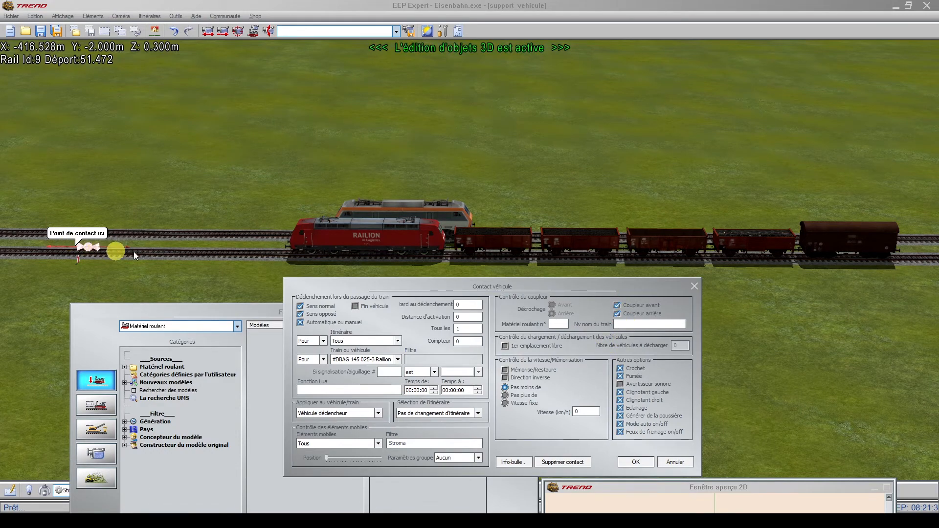
pyautogui.click(307, 223)
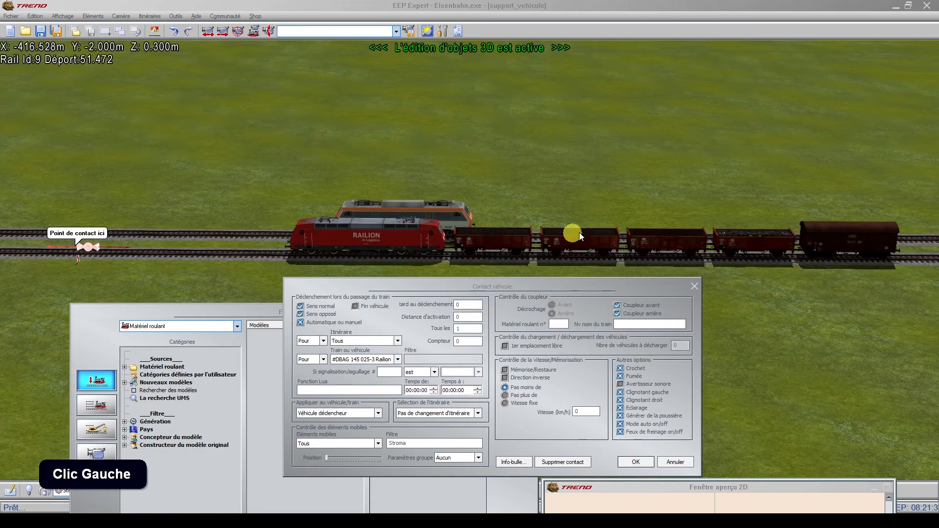
# Accept the contact settings, open the vehicle driving controls and check the couplers of the red Railion locomotive and the covered wagon.
pyautogui.click(636, 462)
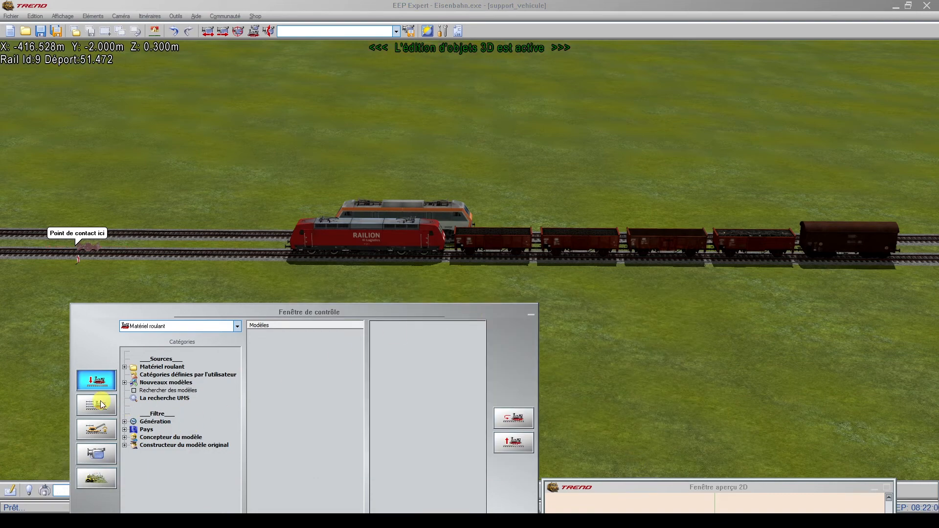
pyautogui.click(97, 406)
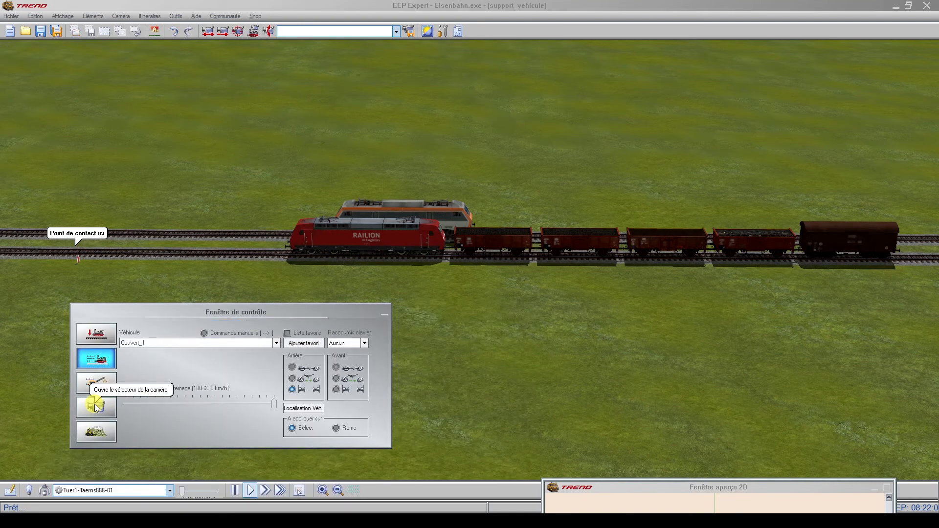
pyautogui.click(363, 235)
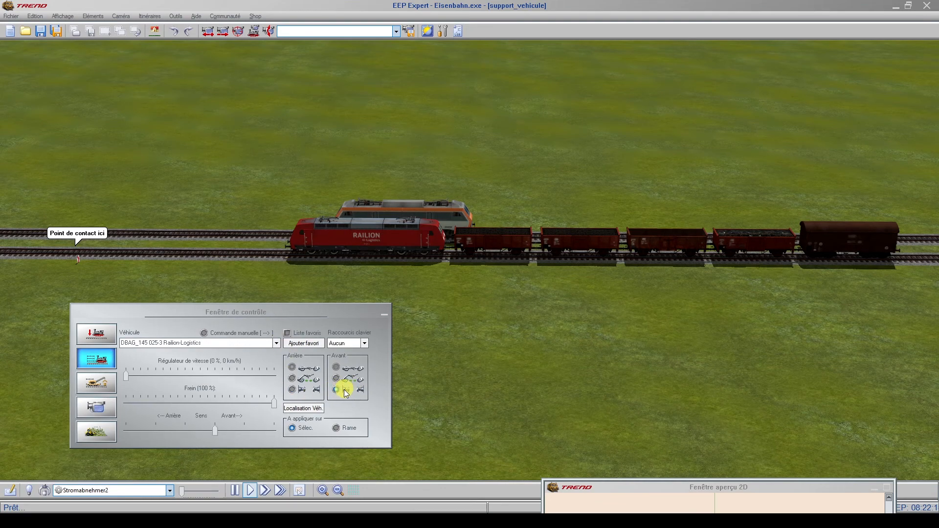
pyautogui.click(852, 232)
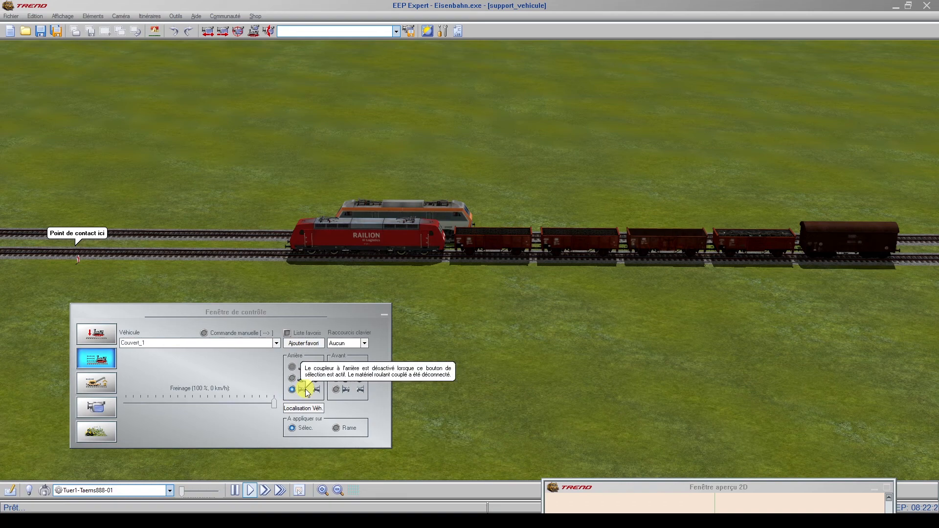
# Run the Railion train in automatic mode over the contact point at a desired speed of 38 km/h, and stop it.
pyautogui.click(106, 360)
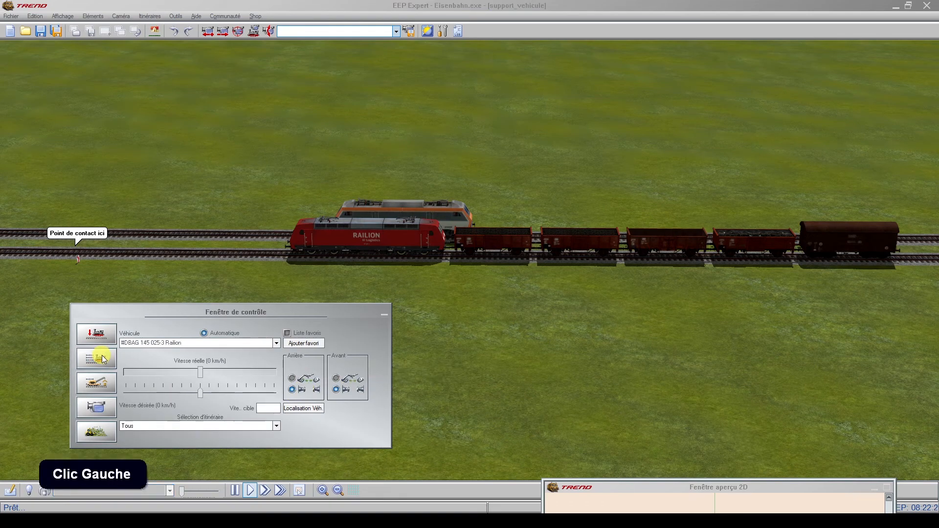
pyautogui.click(203, 394)
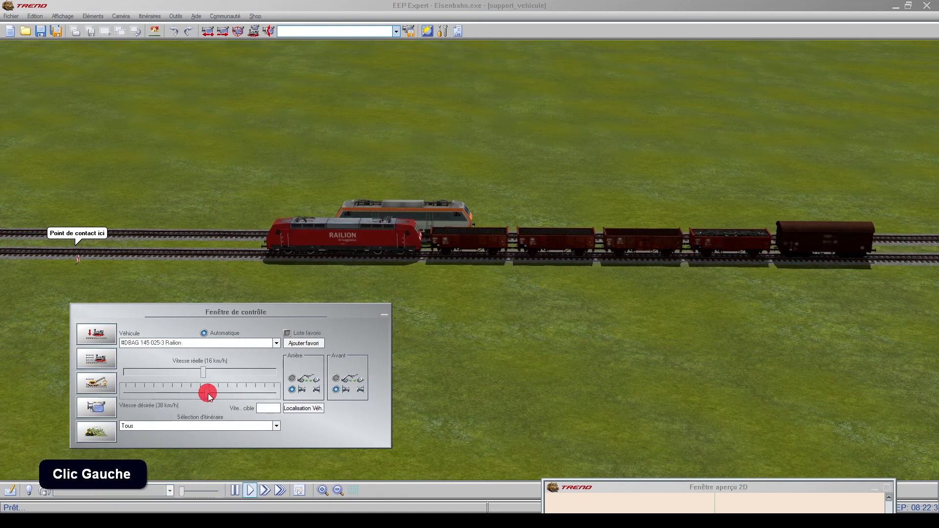
pyautogui.scroll(5, 1, 347)
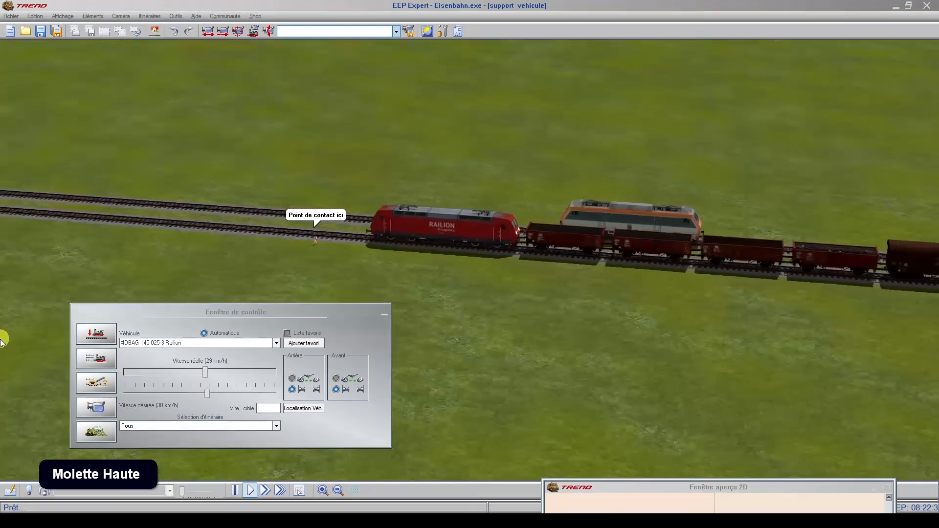
pyautogui.rightClick(259, 393)
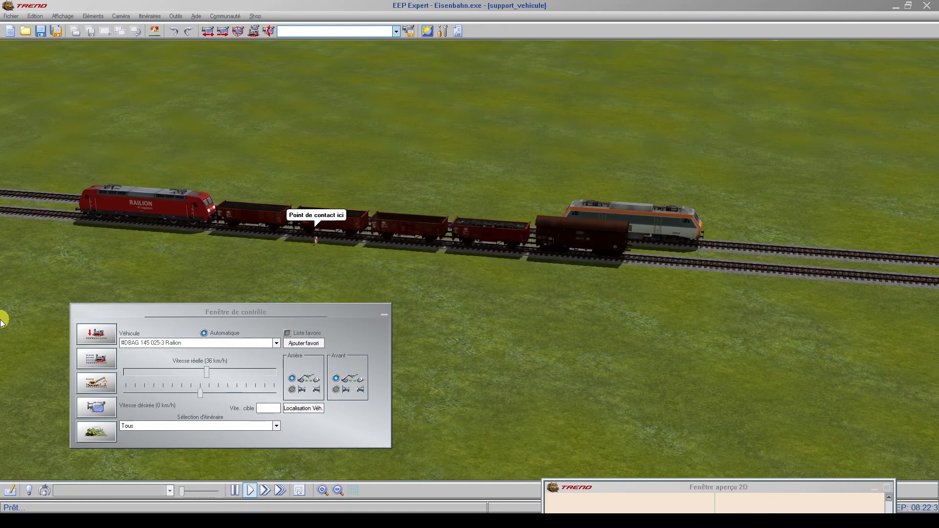
pyautogui.scroll(2, 1, 321)
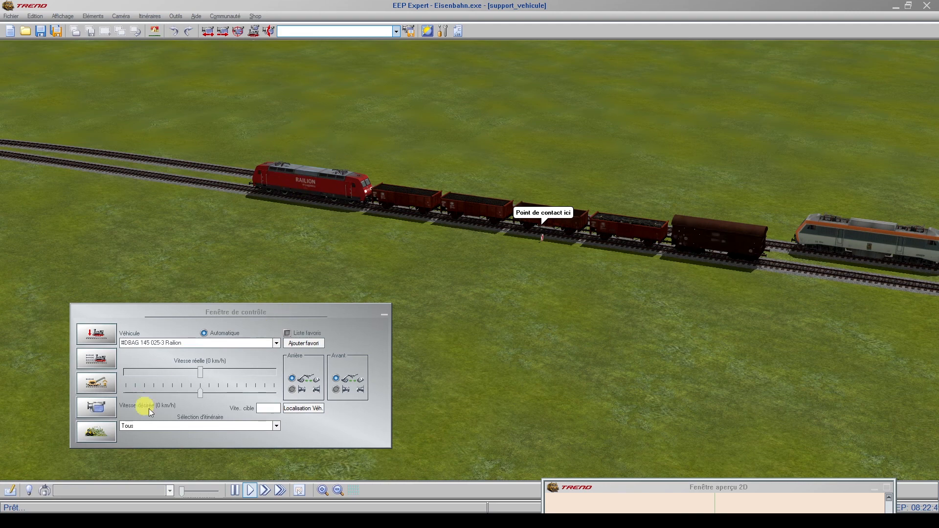
# Check the front coupler of the Railion locomotive and the rear coupler of the covered wagon after the run over the contact.
pyautogui.click(316, 191)
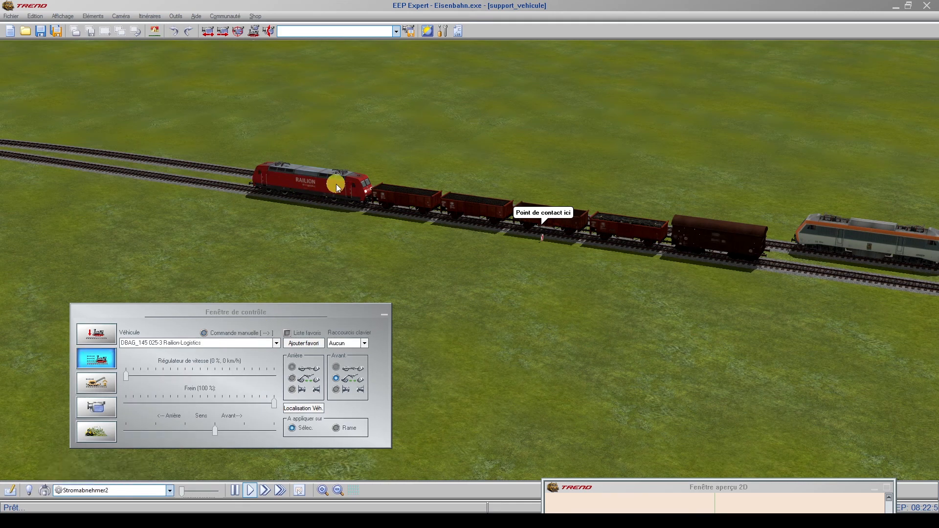
pyautogui.click(343, 380)
pyautogui.click(715, 242)
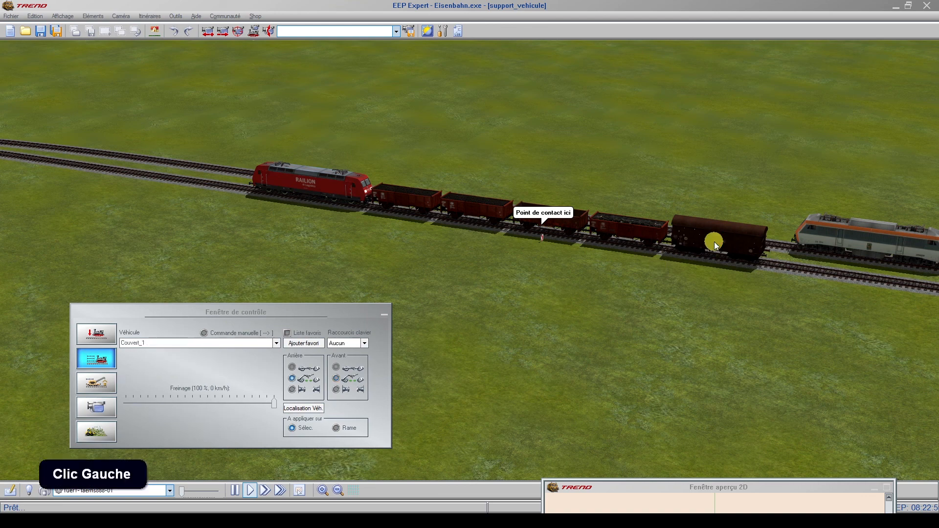